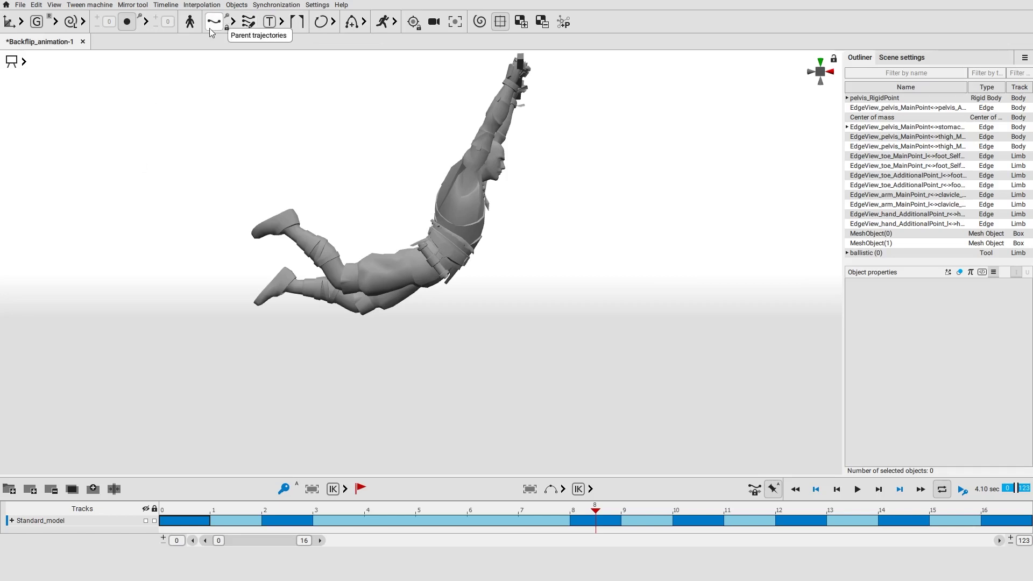
# Scrub the animation to frame 16 and inspect the trajectories of both feet, the left knee and the pelvis
pyautogui.moveTo(204, 525); pyautogui.dragTo(1006, 545)
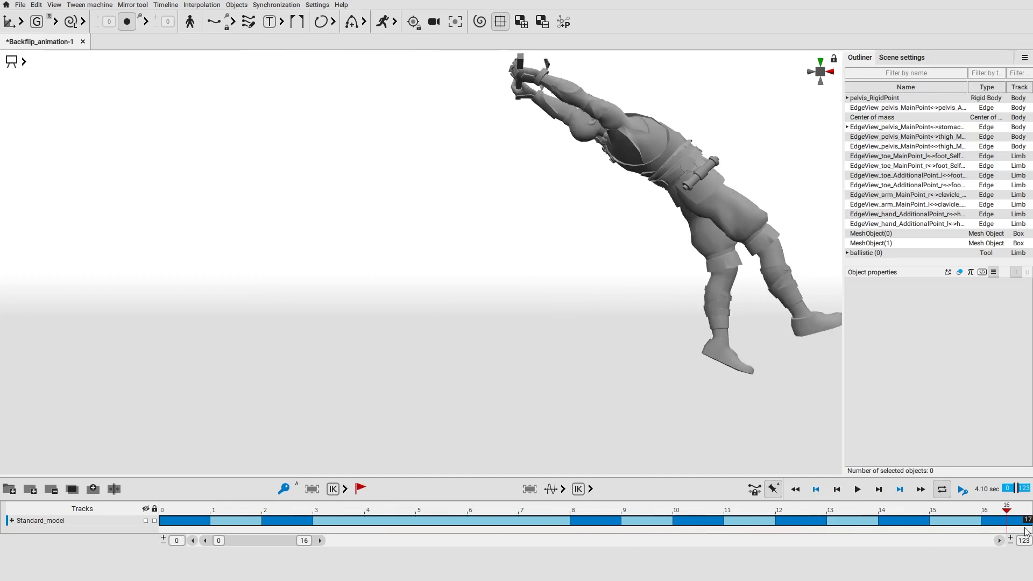
pyautogui.click(800, 312)
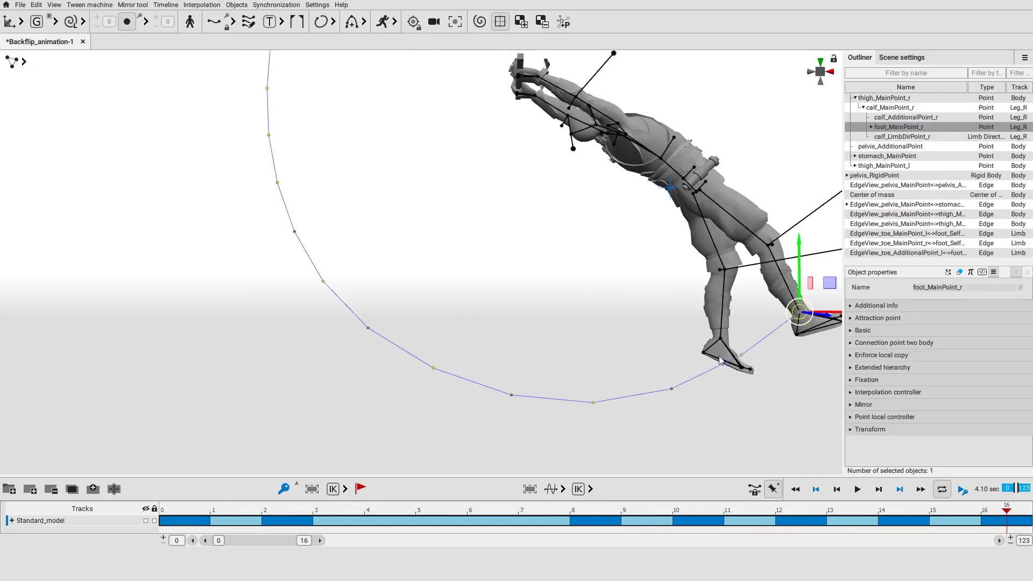
pyautogui.click(721, 339)
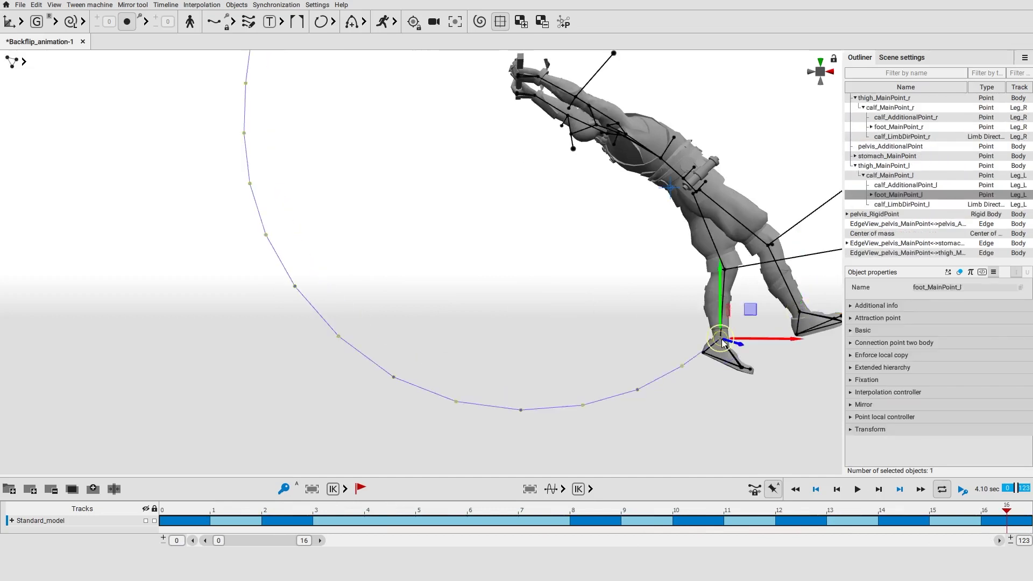
pyautogui.click(724, 269)
pyautogui.click(695, 191)
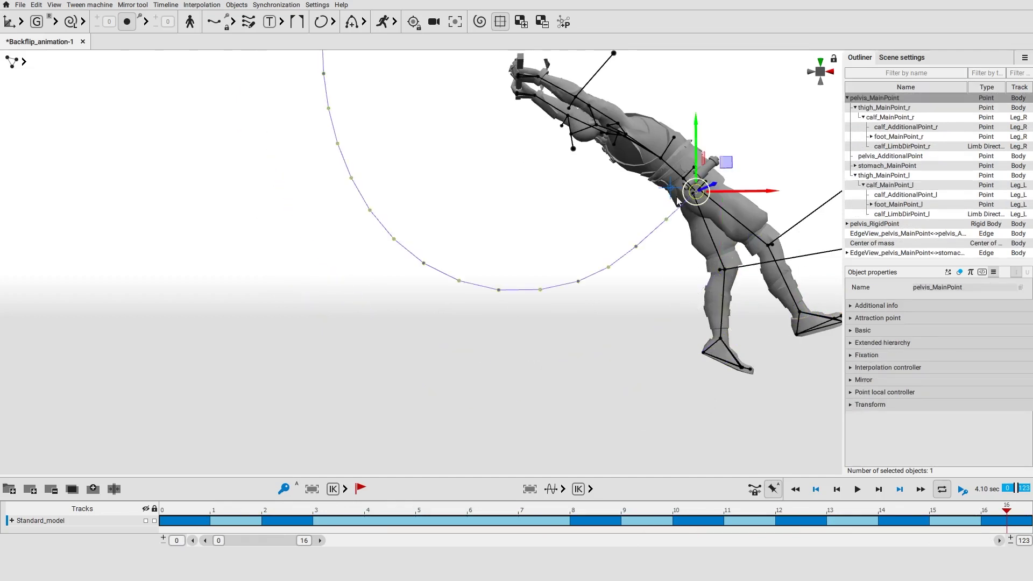
# Select the left lower leg and foot points, cycle through the trajectory display modes, and keep edges and trajectories fixed
pyautogui.moveTo(677, 268); pyautogui.dragTo(760, 400)
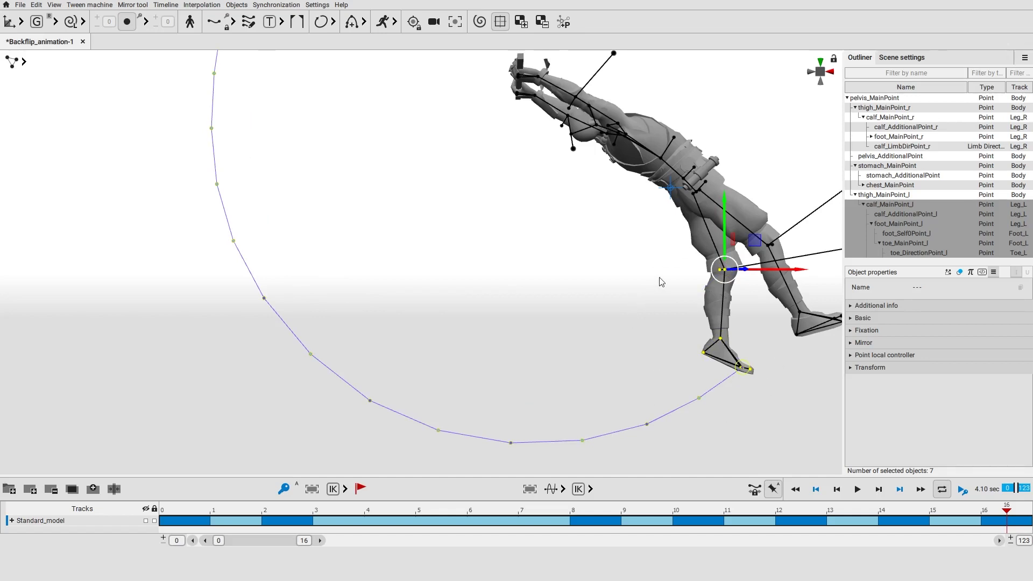
pyautogui.click(233, 23)
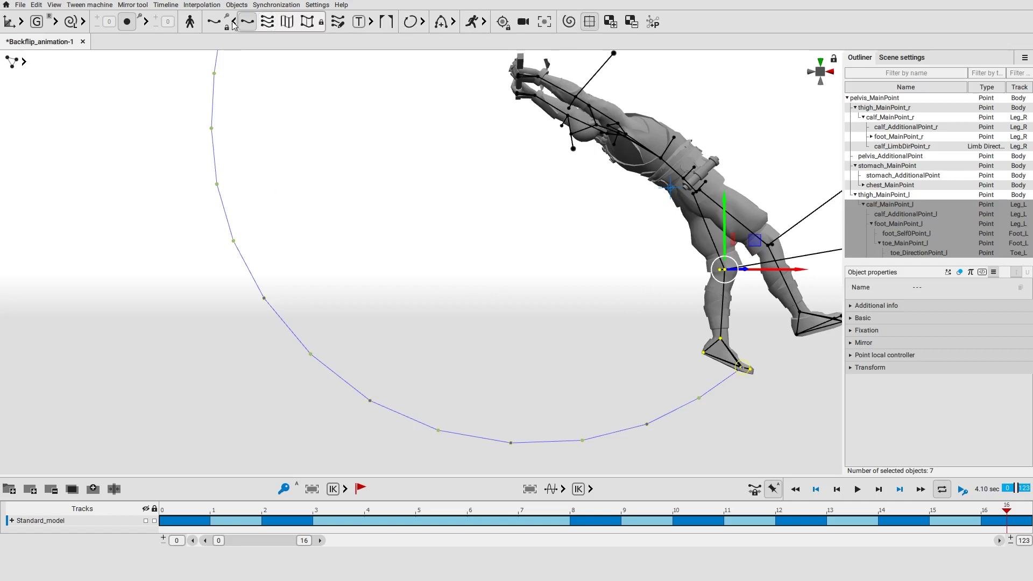
pyautogui.click(265, 26)
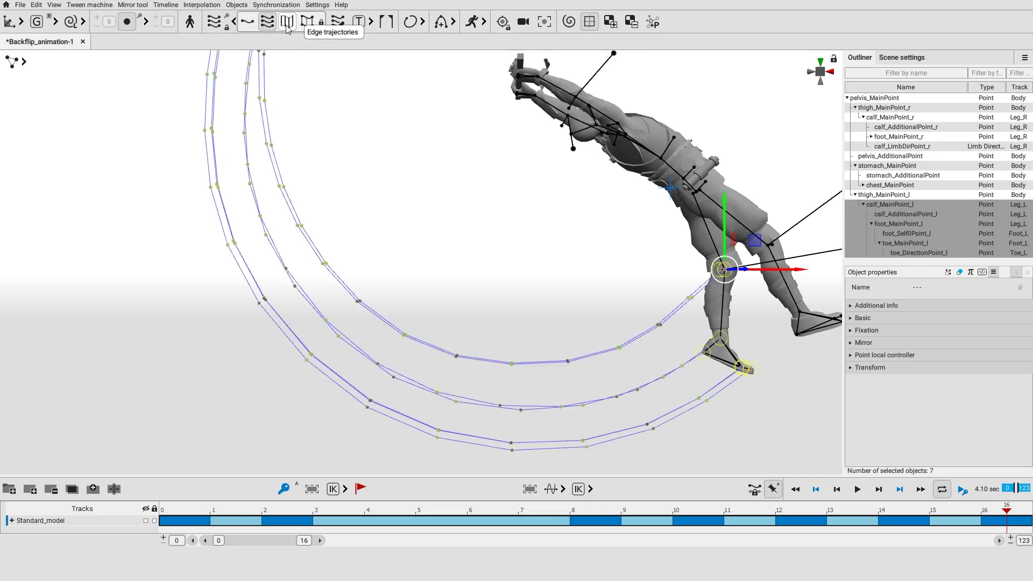
pyautogui.click(287, 29)
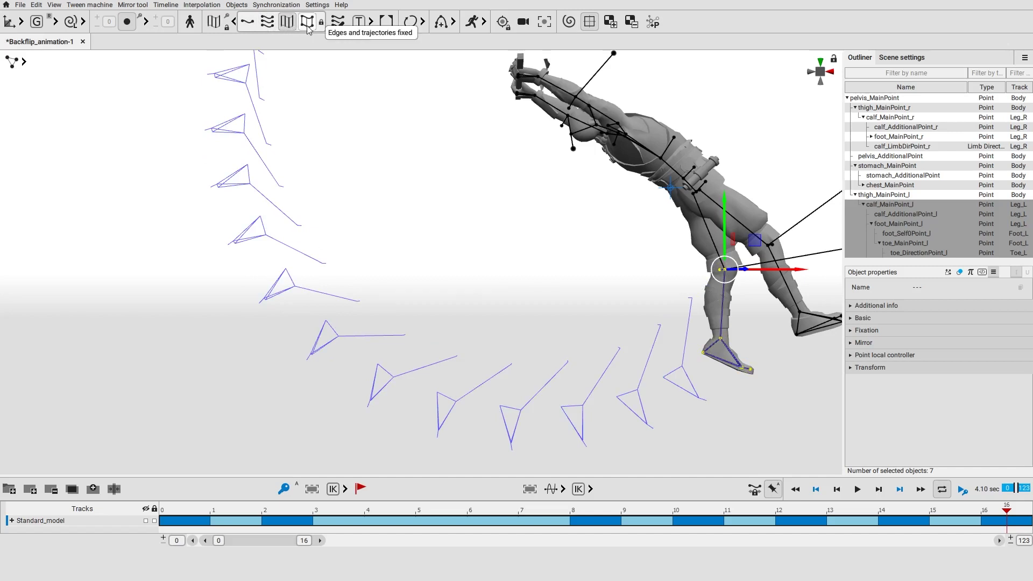
pyautogui.click(307, 27)
pyautogui.keyDown('alt'); pyautogui.moveTo(517, 261); pyautogui.dragTo(366, 269); pyautogui.keyUp('alt')
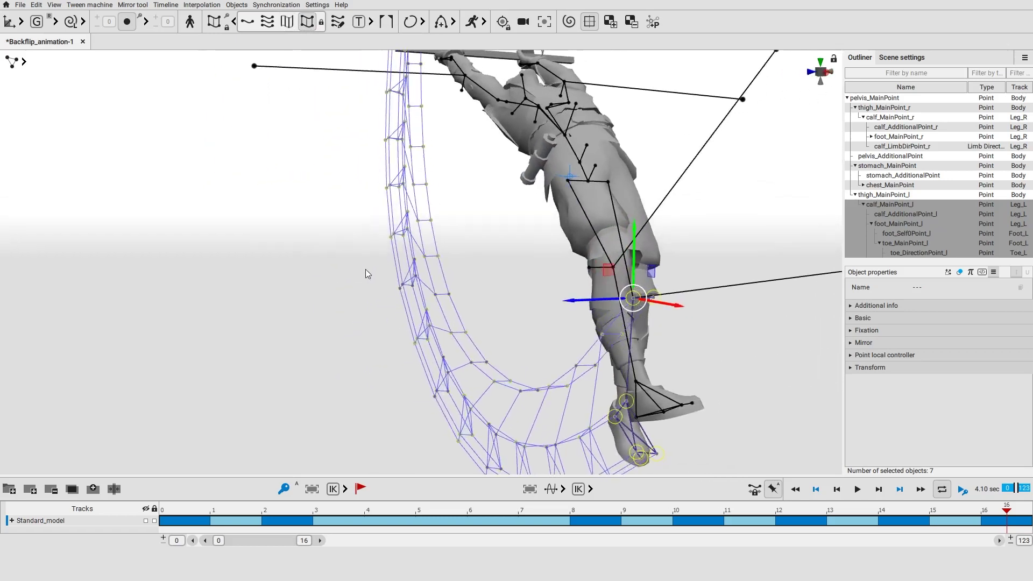
pyautogui.moveTo(363, 269); pyautogui.dragTo(505, 261, button='right')
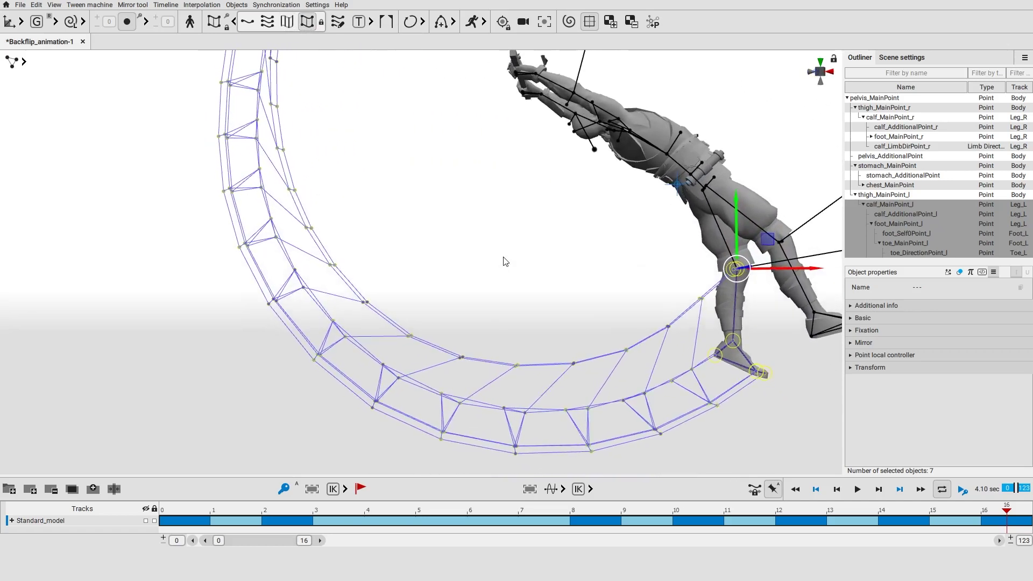
# Limit the trajectories to key frames only, fix the displayed set to the left lower leg, and select the right lower leg
pyautogui.click(228, 21)
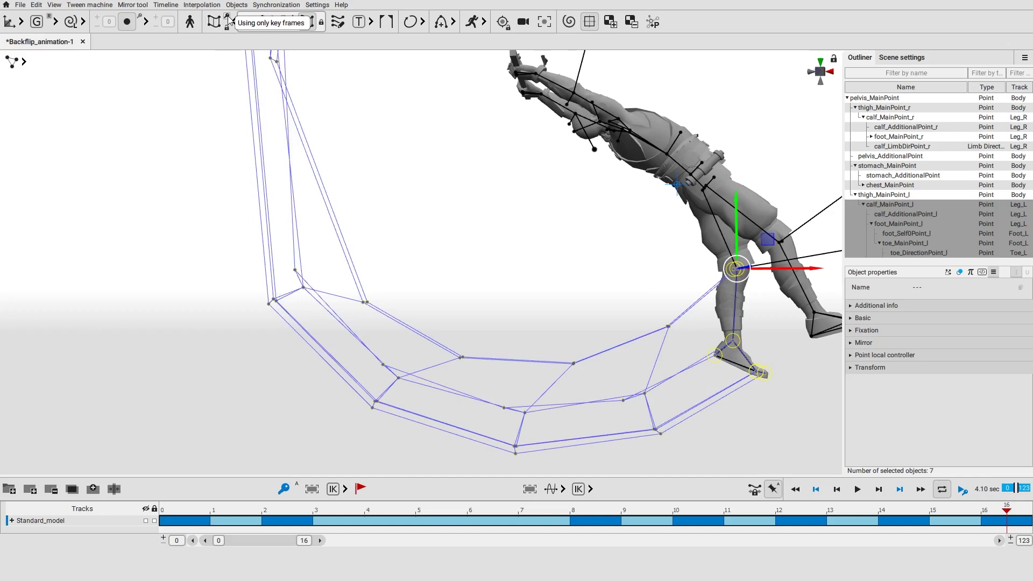
pyautogui.moveTo(430, 263); pyautogui.dragTo(451, 258, button='right')
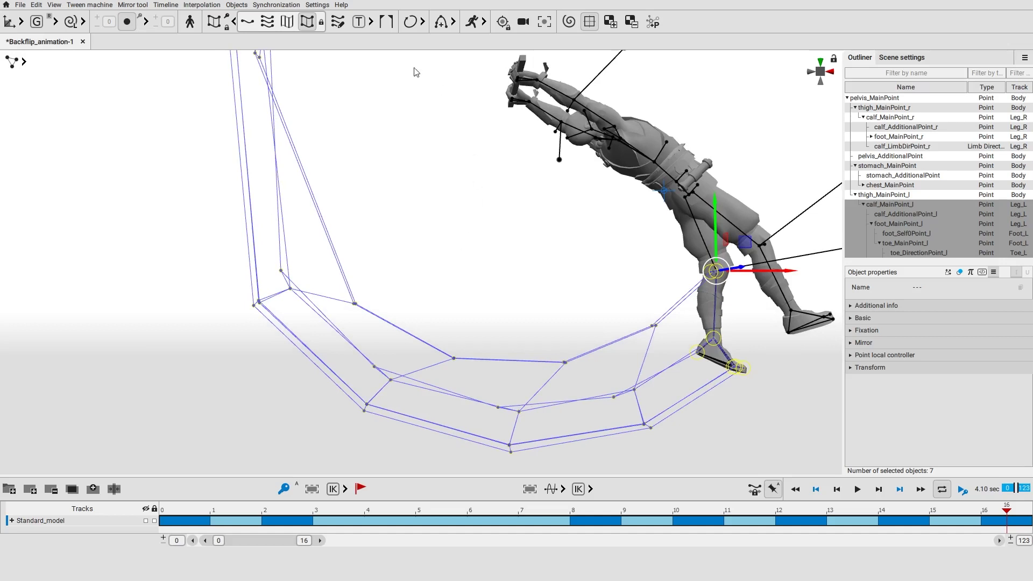
pyautogui.click(227, 28)
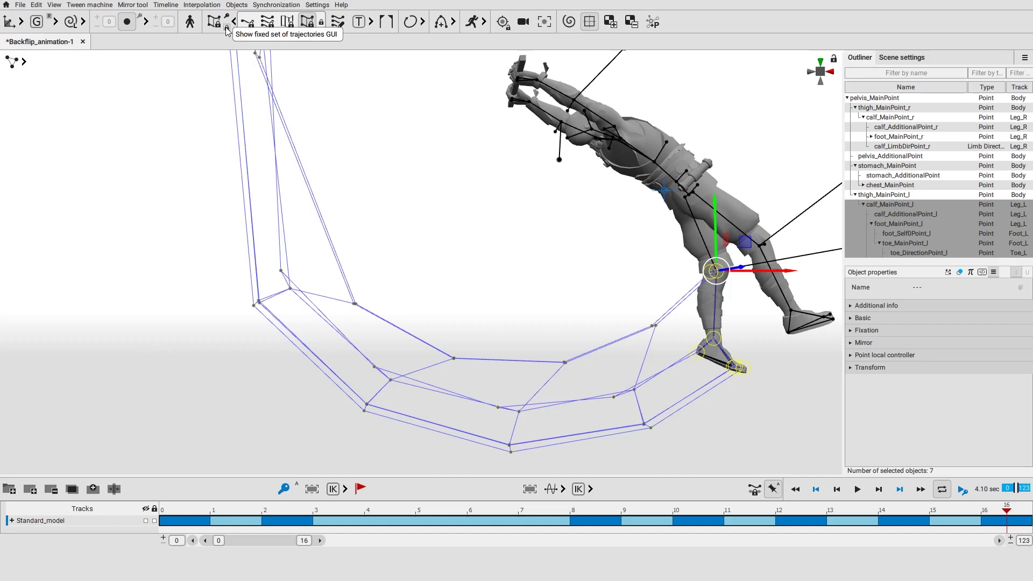
pyautogui.click(521, 228)
pyautogui.click(760, 247)
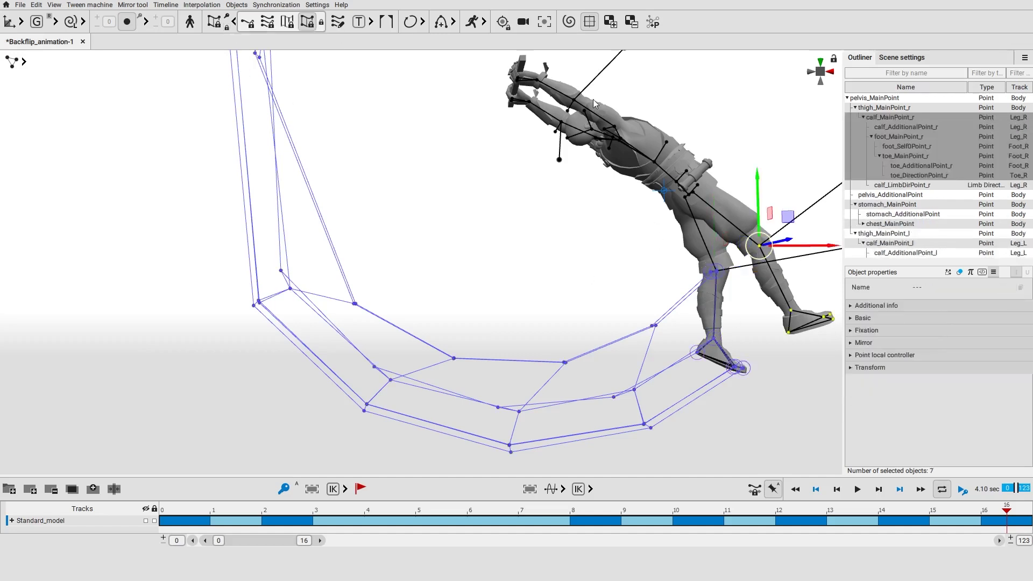
# Select the left leg hierarchy from the thigh point at frame 16 and rotate the leg slightly about the hip
pyautogui.moveTo(593, 100); pyautogui.dragTo(656, 171)
pyautogui.click(643, 202)
pyautogui.doubleClick(684, 199)
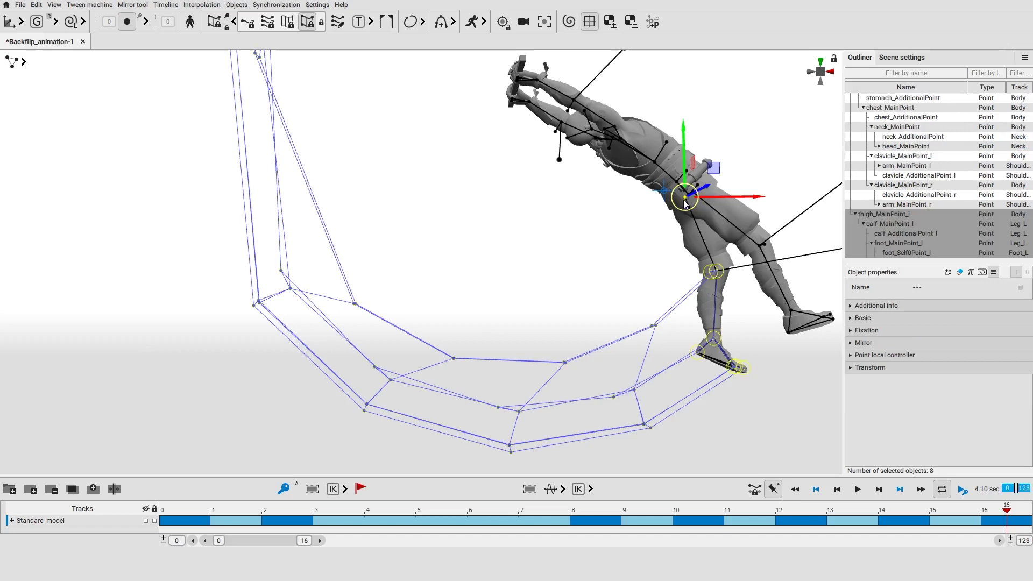
pyautogui.press('e')
pyautogui.moveTo(689, 263)
pyautogui.mouseDown()
pyautogui.moveTo(663, 259)
pyautogui.moveTo(712, 259)
pyautogui.moveTo(694, 263)
pyautogui.mouseUp()
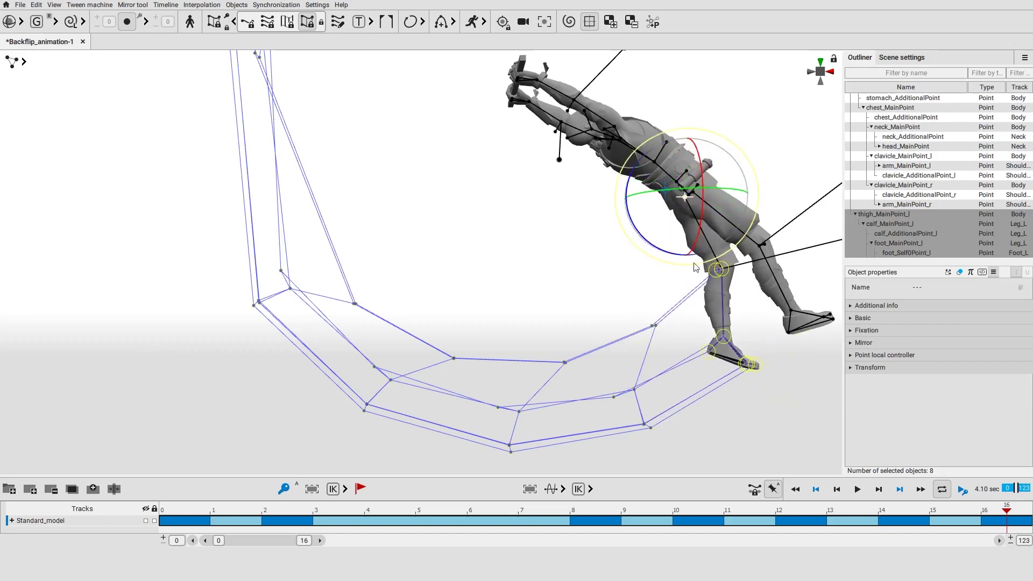
pyautogui.click(628, 264)
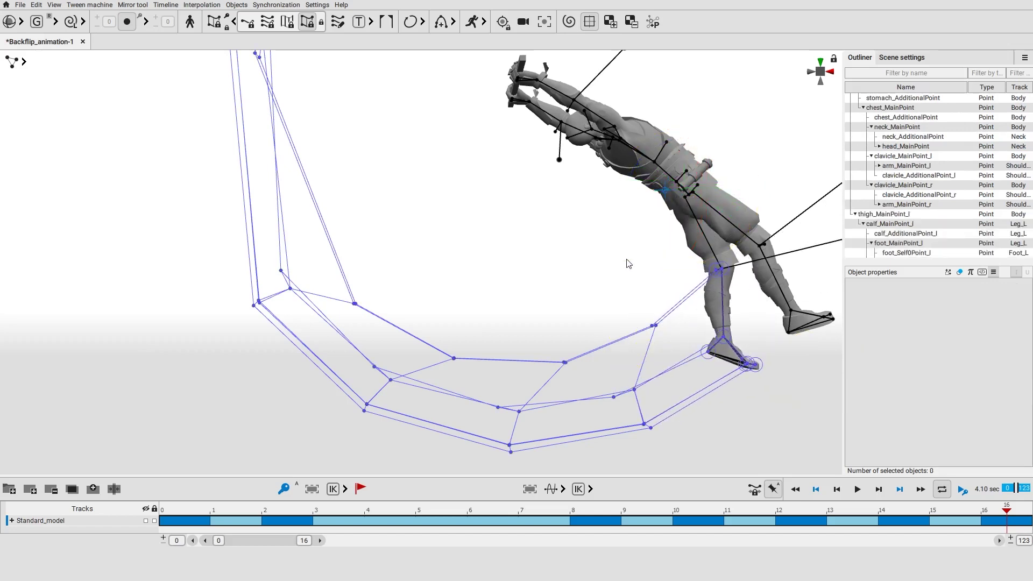
# Try adding torso points to the fixed trajectory set, and reduce it to the left foot by removing torso, thigh and calf points
pyautogui.click(686, 198)
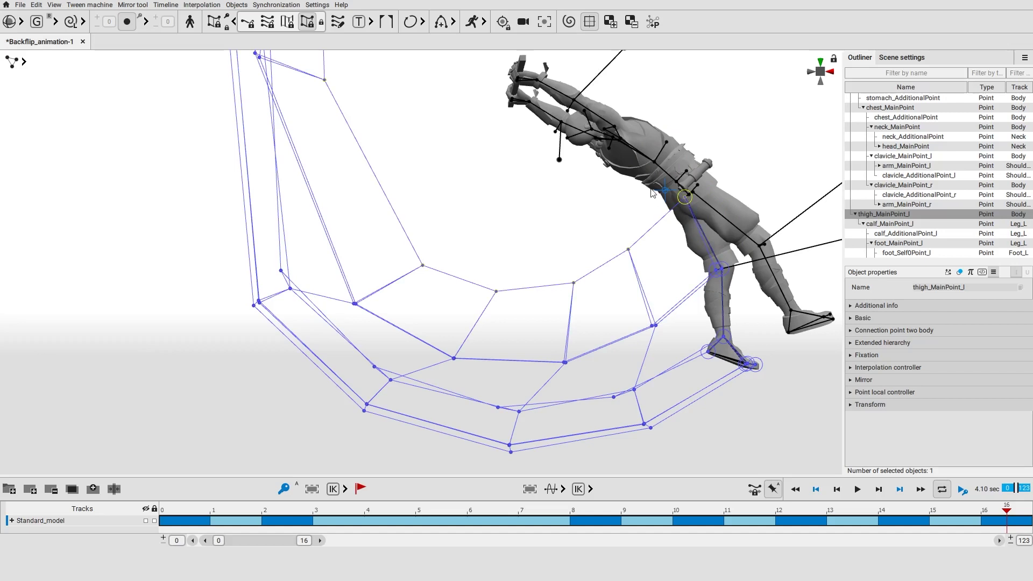
pyautogui.keyDown('shift'); pyautogui.click(656, 164); pyautogui.keyUp('shift')
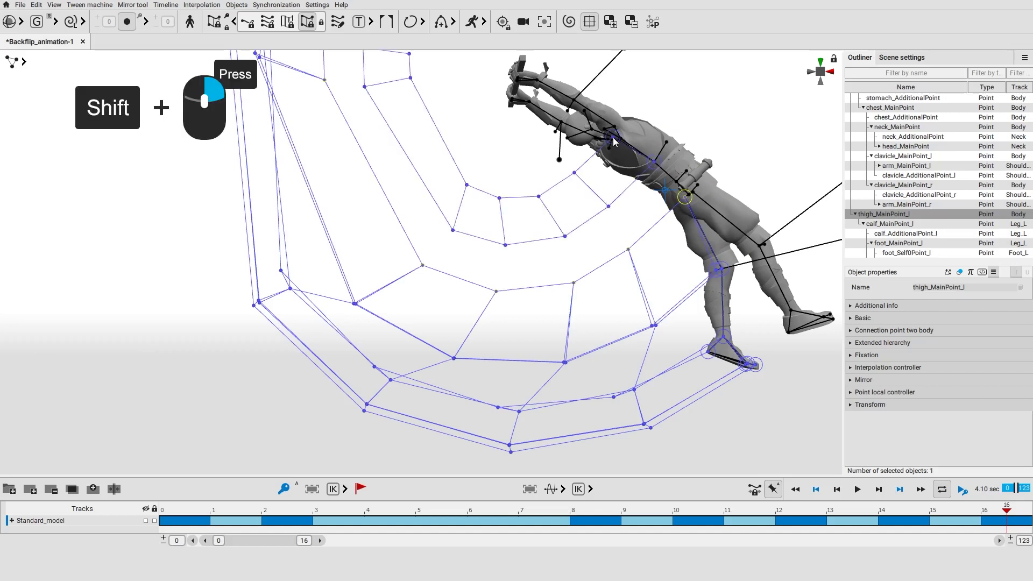
pyautogui.keyDown('shift'); pyautogui.rightClick(654, 163); pyautogui.keyUp('shift')
pyautogui.keyDown('shift'); pyautogui.rightClick(685, 197); pyautogui.keyUp('shift')
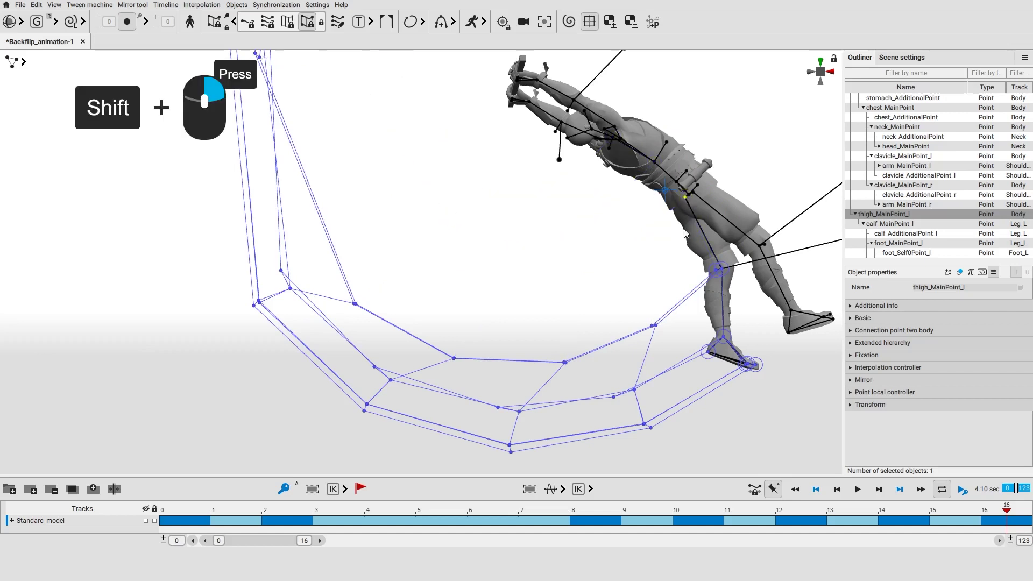
pyautogui.keyDown('shift'); pyautogui.click(718, 272); pyautogui.keyUp('shift')
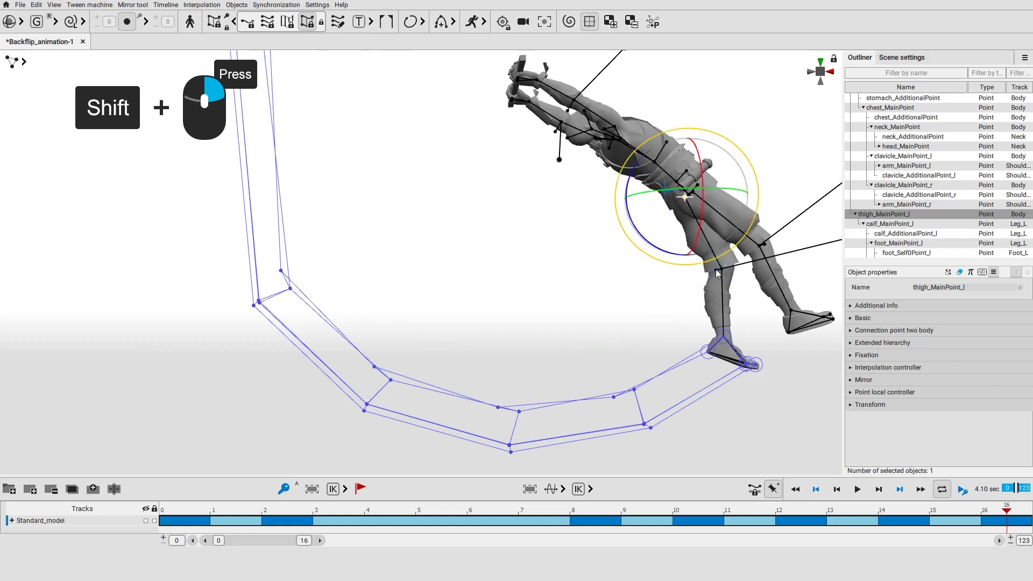
pyautogui.click(693, 275)
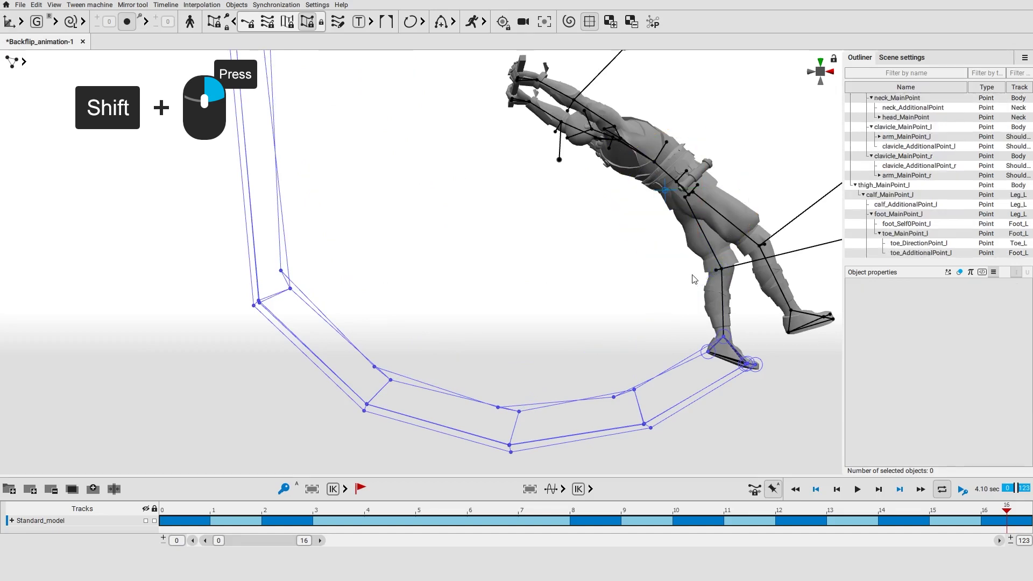
# Restrict the trajectories to the interval of frames 2 to 10 and scrub through to frame 16 to check them
pyautogui.moveTo(285, 526); pyautogui.dragTo(699, 538)
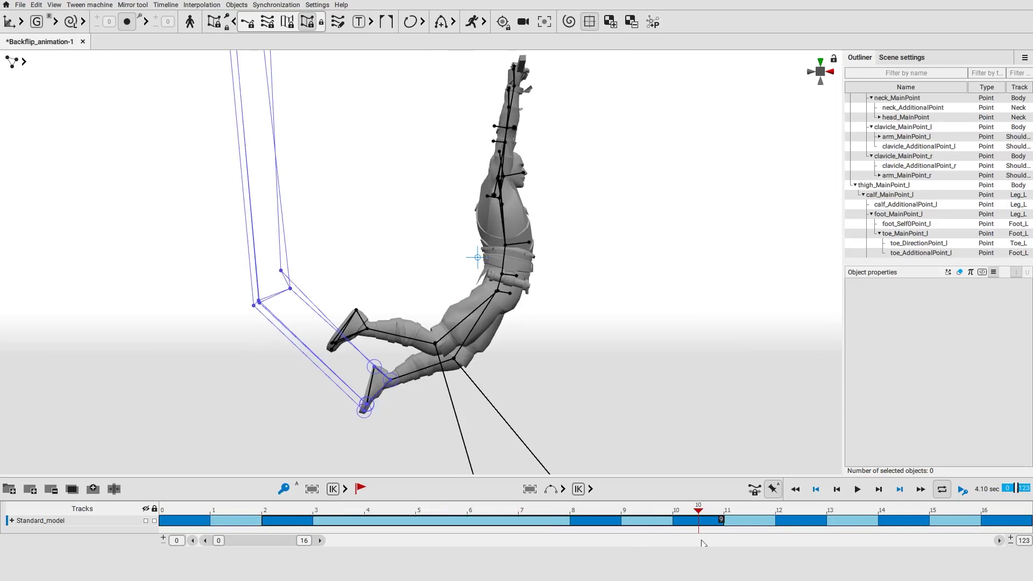
pyautogui.click(386, 23)
pyautogui.click(203, 512)
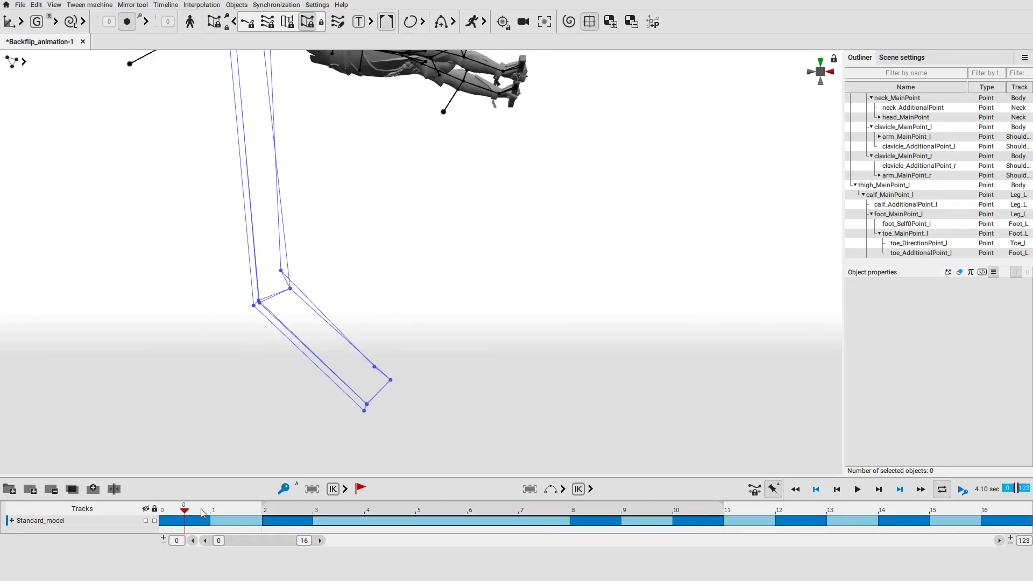
pyautogui.moveTo(203, 512); pyautogui.dragTo(963, 544)
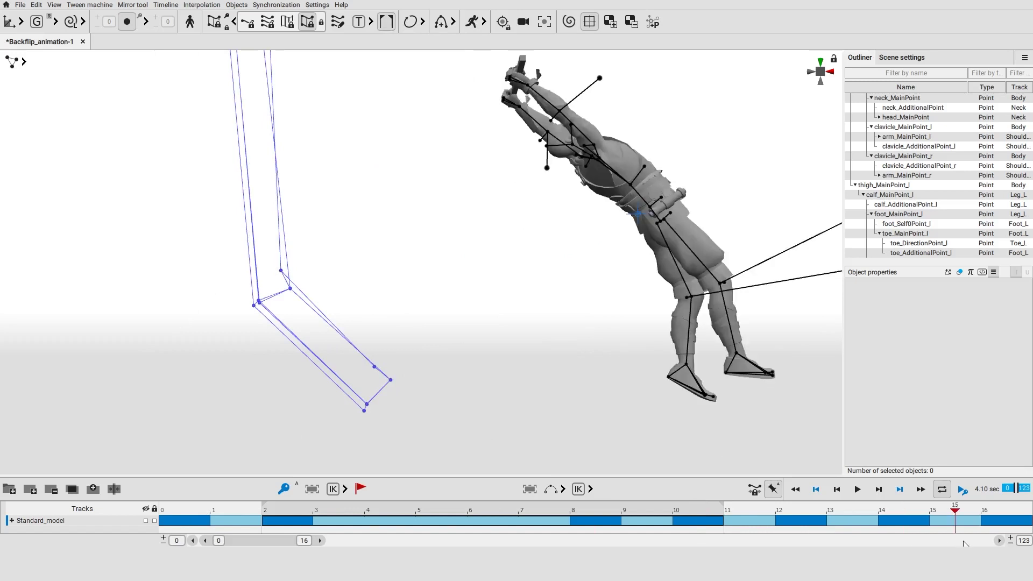
pyautogui.moveTo(824, 527); pyautogui.dragTo(776, 521)
pyautogui.click(512, 399)
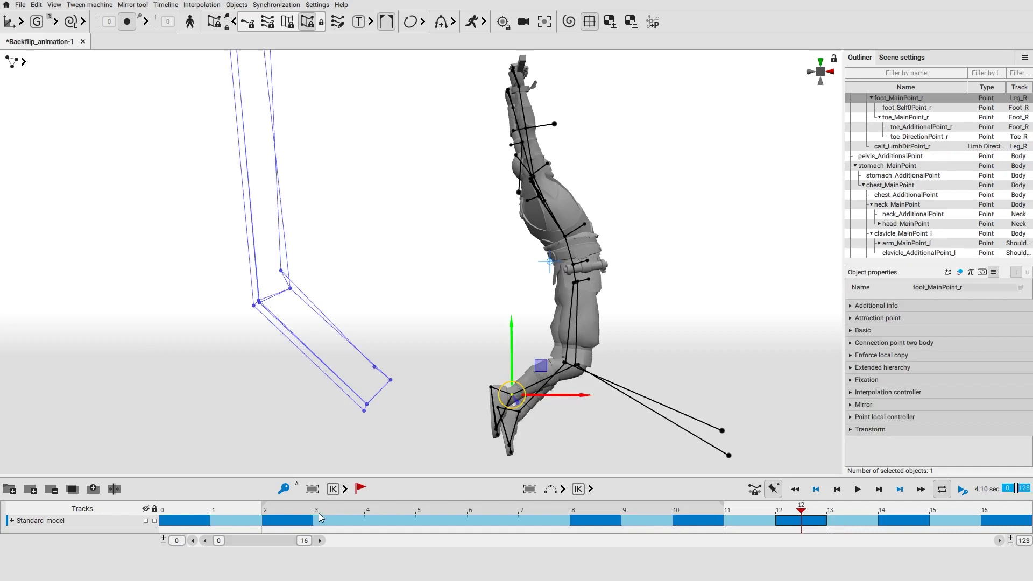
pyautogui.click(676, 415)
pyautogui.moveTo(180, 519); pyautogui.dragTo(1023, 517)
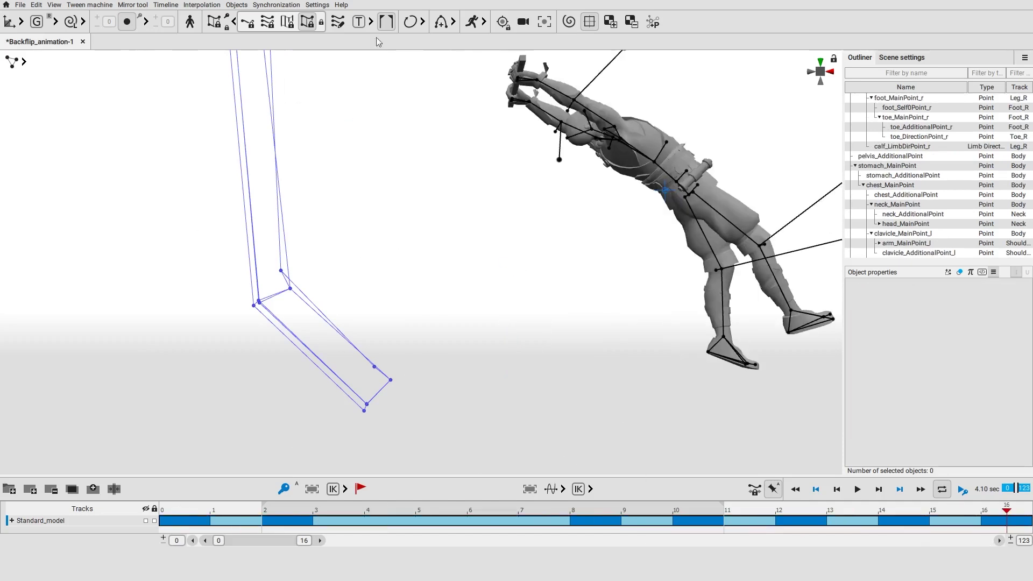
# Enable trajectory editing, reshape the left foot's path by moving two key-frame point groups, and play the animation
pyautogui.click(341, 28)
pyautogui.moveTo(237, 253); pyautogui.dragTo(309, 330)
pyautogui.moveTo(267, 295); pyautogui.dragTo(313, 267)
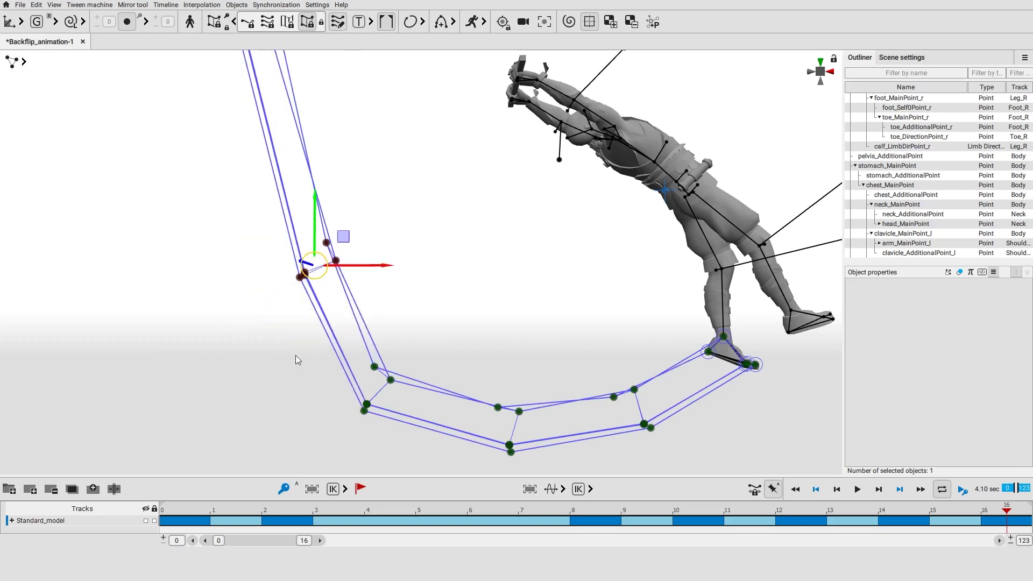
pyautogui.moveTo(323, 353); pyautogui.dragTo(404, 425)
pyautogui.moveTo(377, 397); pyautogui.dragTo(657, 445)
pyautogui.click(656, 442)
pyautogui.moveTo(1000, 510); pyautogui.dragTo(499, 540)
pyautogui.press('space')
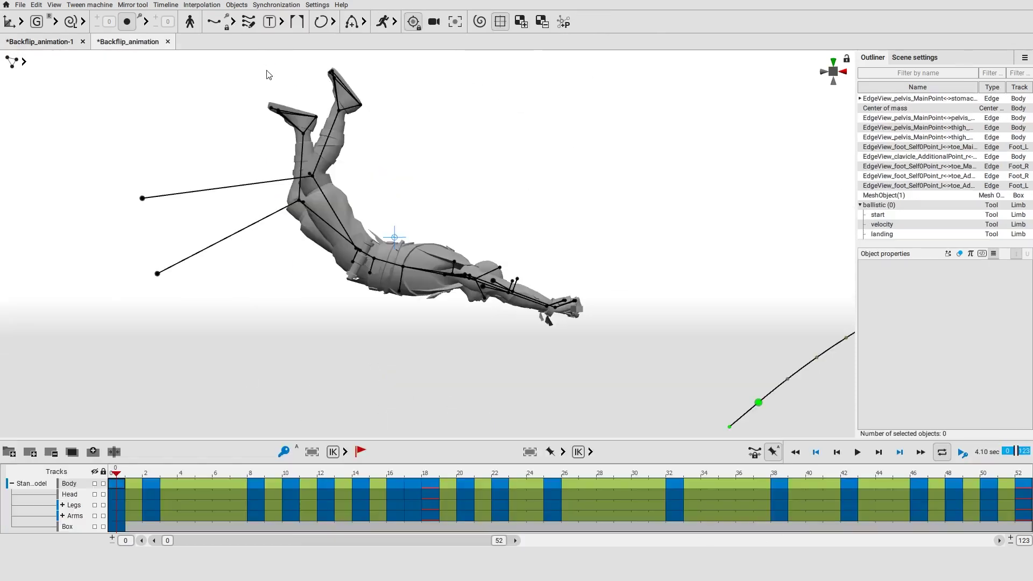
# In the Backflip_animation scene, switch trajectories to R mode, show its options, select the center of mass and play the animation
pyautogui.click(269, 28)
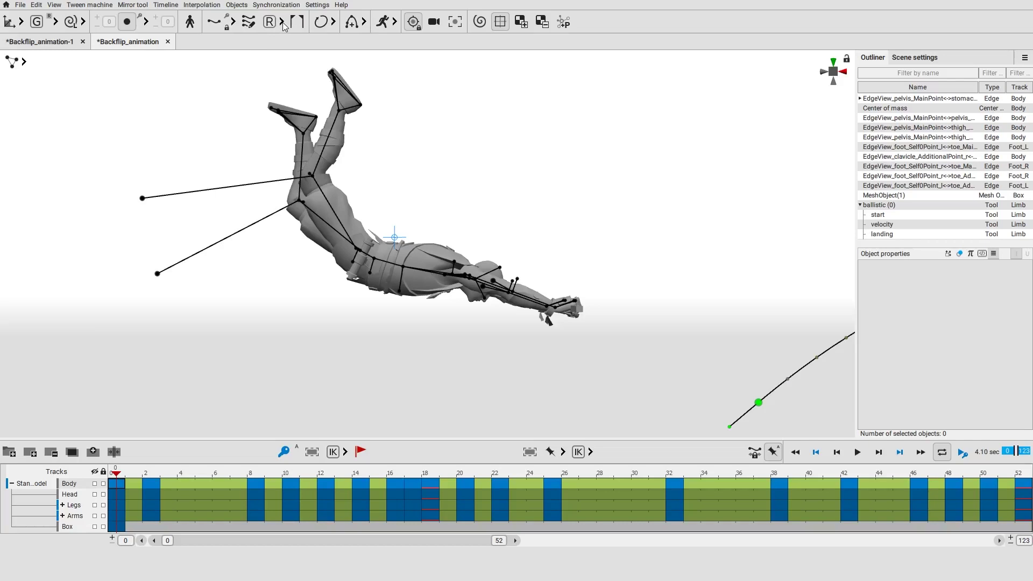
pyautogui.click(283, 23)
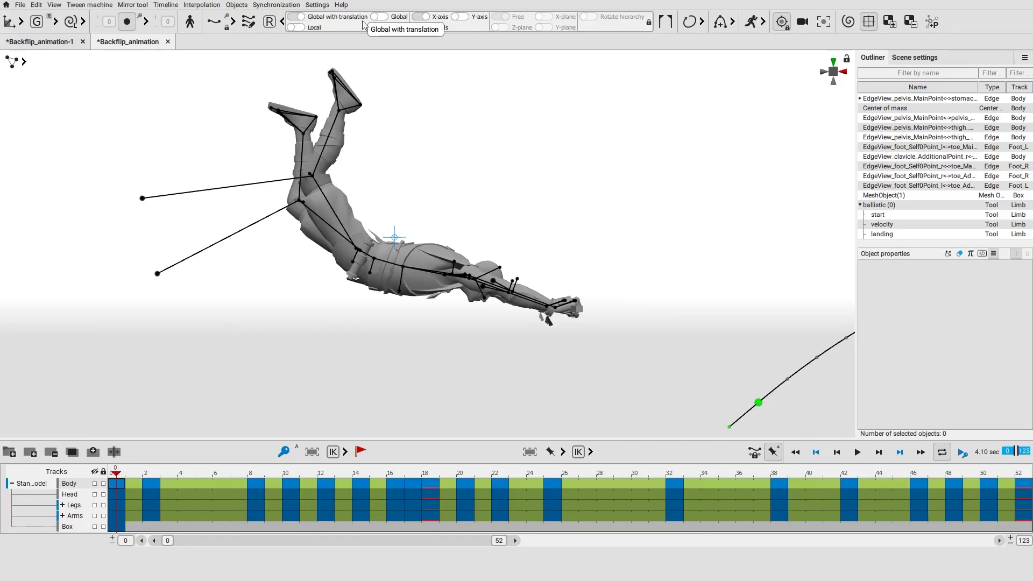
pyautogui.click(394, 237)
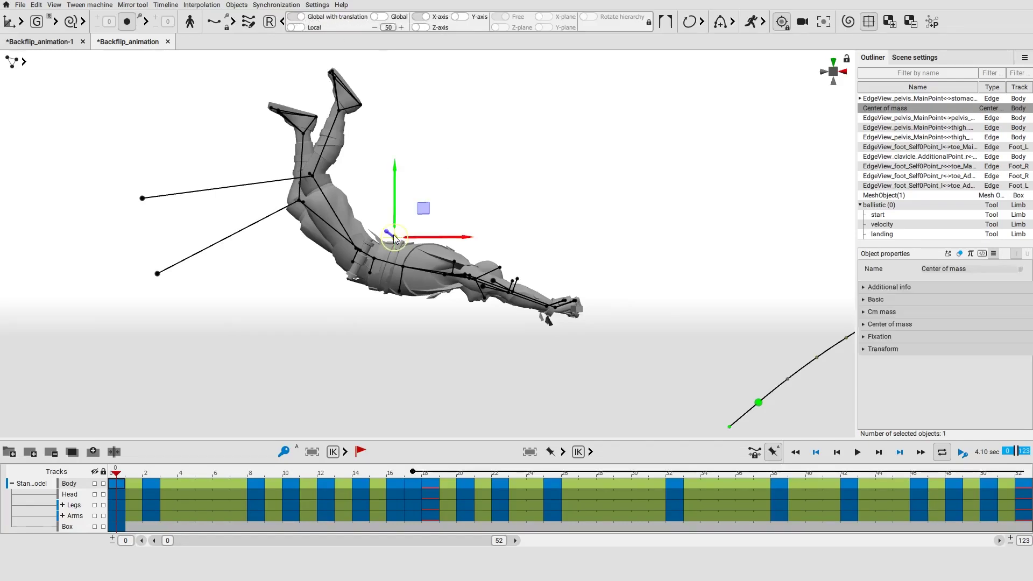
pyautogui.click(132, 494)
pyautogui.moveTo(132, 494); pyautogui.dragTo(1032, 528)
pyautogui.click(119, 489)
pyautogui.press('space')
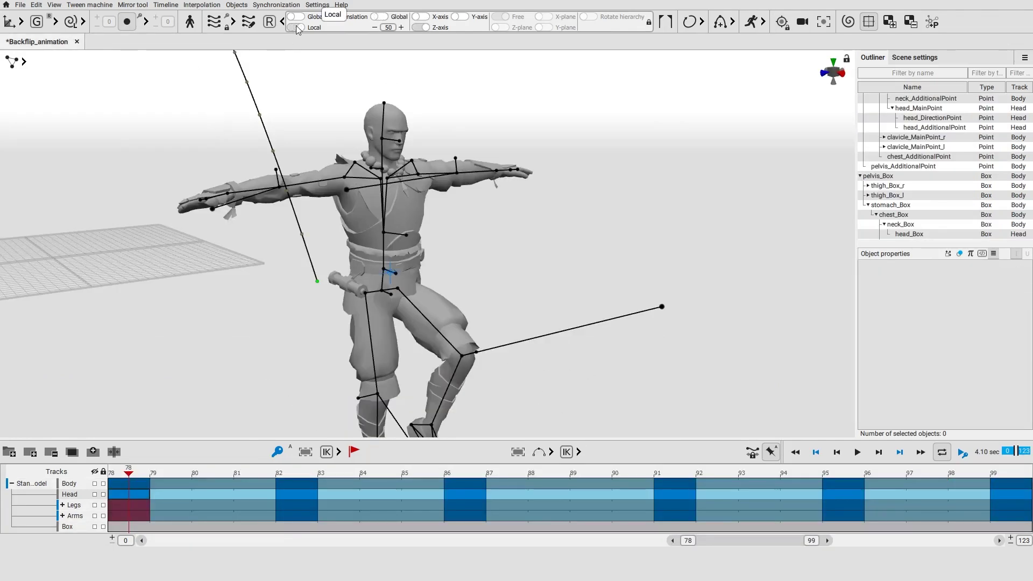
# Switch to box controllers, select the head box and scrub to frame 99 to inspect its rotation trajectory up close
pyautogui.click(25, 61)
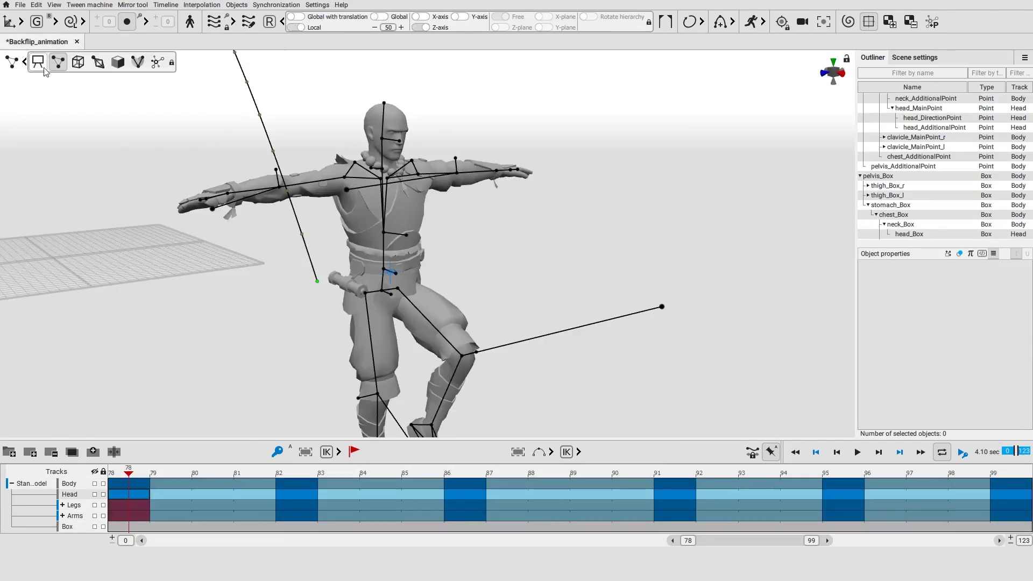
pyautogui.click(77, 62)
pyautogui.click(356, 111)
pyautogui.moveTo(128, 483); pyautogui.dragTo(1011, 525)
pyautogui.keyDown('alt'); pyautogui.moveTo(486, 245); pyautogui.dragTo(517, 247); pyautogui.keyUp('alt')
pyautogui.keyDown('alt'); pyautogui.moveTo(518, 246); pyautogui.dragTo(535, 341, button='middle'); pyautogui.keyUp('alt')
pyautogui.keyDown('alt'); pyautogui.moveTo(535, 341); pyautogui.dragTo(753, 386, button='right'); pyautogui.keyUp('alt')
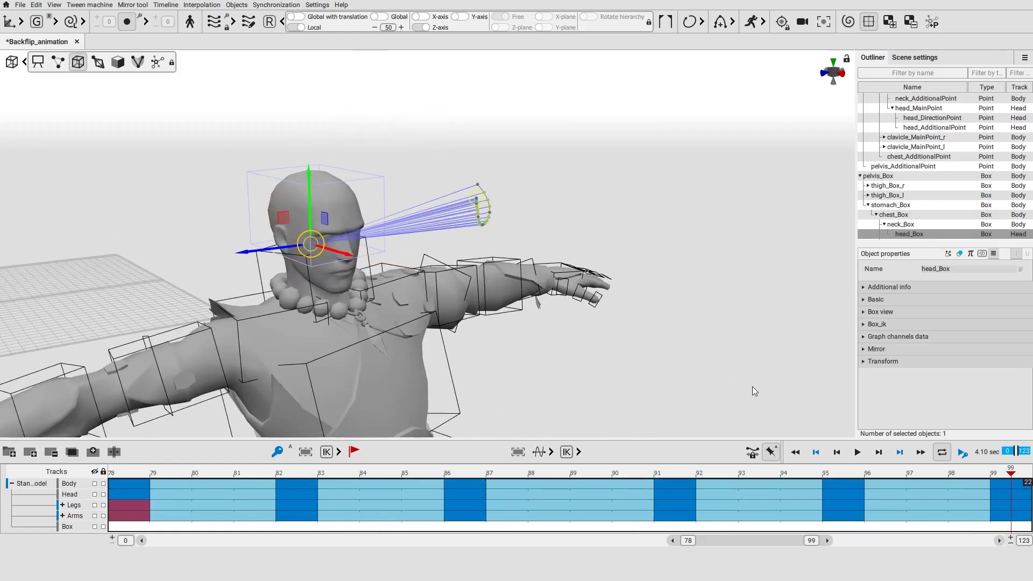
# Switch the head box's rotation trajectory to the Y-axis and the X-axis, and examine its shape from different angles
pyautogui.click(461, 16)
pyautogui.keyDown('alt'); pyautogui.moveTo(611, 213); pyautogui.dragTo(458, 195, button='right'); pyautogui.keyUp('alt')
pyautogui.click(423, 18)
pyautogui.moveTo(603, 220); pyautogui.dragTo(647, 224, button='right')
pyautogui.scroll(3, 706, 292)
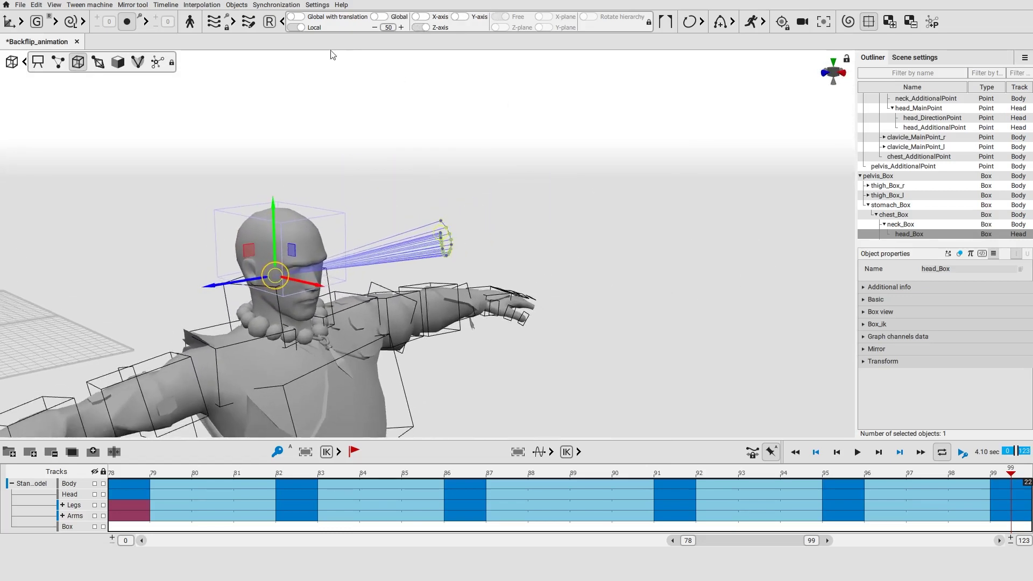
# Increase the display length of the head box's rotation trajectory to 110
pyautogui.click(401, 27)
pyautogui.click(401, 27)
pyautogui.click(400, 27)
pyautogui.click(401, 27)
pyautogui.click(401, 27)
pyautogui.click(400, 27)
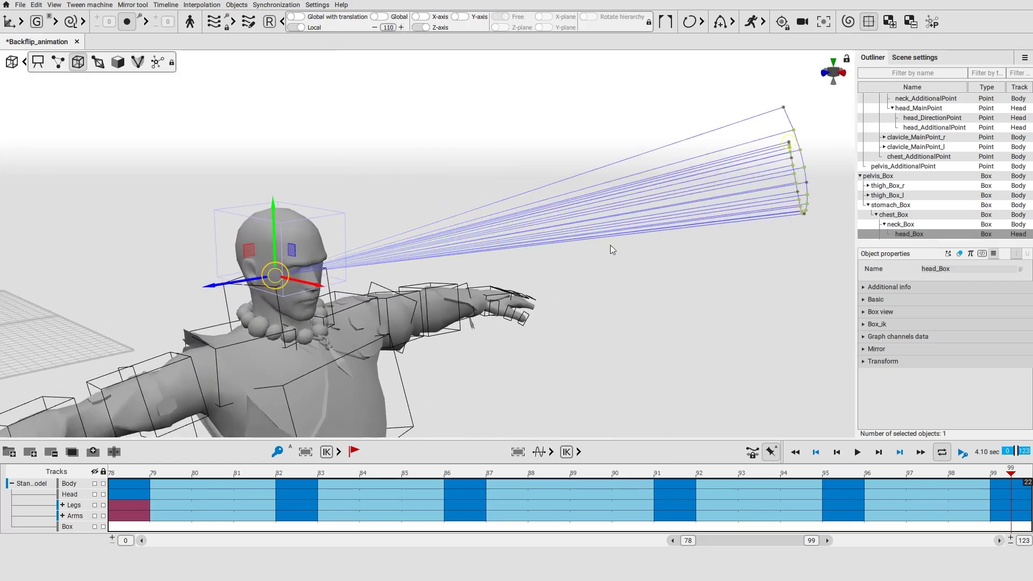
# Switch to the rotation manipulator and rotate the head box slightly at frame 99
pyautogui.moveTo(610, 245); pyautogui.dragTo(583, 247, button='right')
pyautogui.press('e')
pyautogui.moveTo(207, 256); pyautogui.dragTo(214, 257)
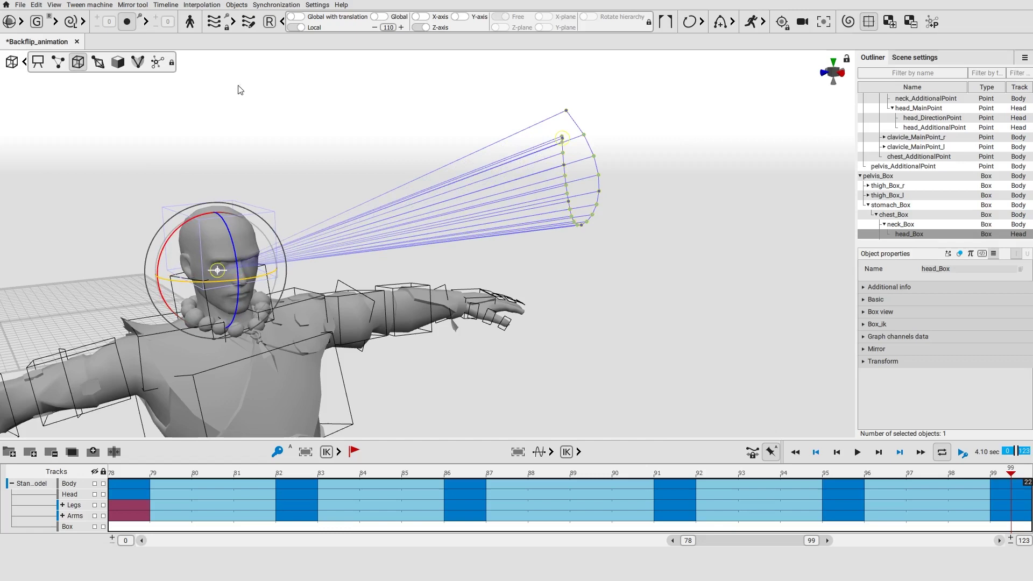
# Enable trajectory editing, move the head box's rotation trajectory point at frame 91 slightly down and inward, and clear the selection
pyautogui.click(249, 22)
pyautogui.moveTo(774, 472); pyautogui.dragTo(692, 469)
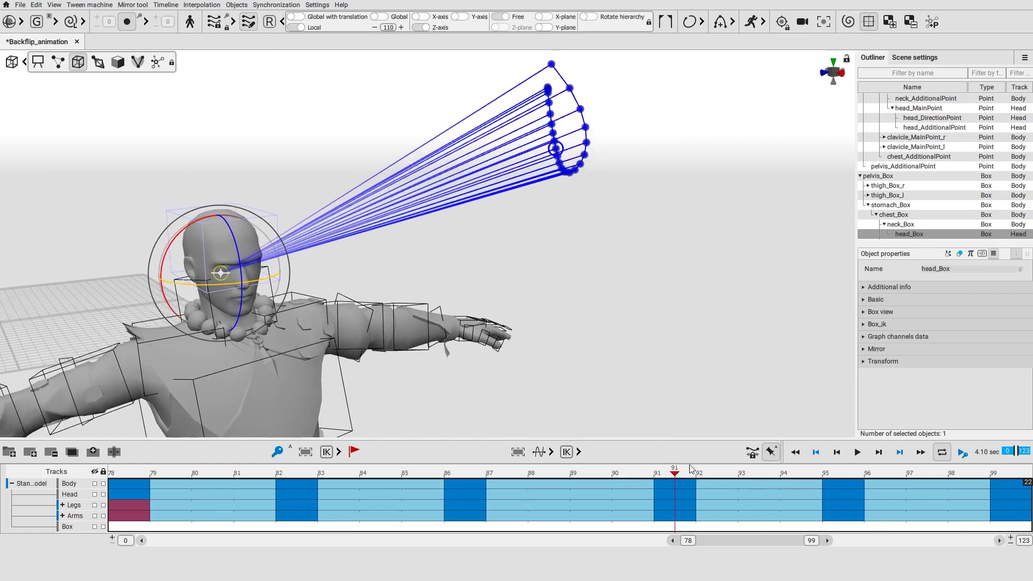
pyautogui.click(557, 148)
pyautogui.moveTo(555, 148)
pyautogui.mouseDown()
pyautogui.moveTo(494, 179)
pyautogui.moveTo(468, 167)
pyautogui.moveTo(532, 153)
pyautogui.moveTo(538, 244)
pyautogui.moveTo(530, 148)
pyautogui.moveTo(547, 164)
pyautogui.mouseUp()
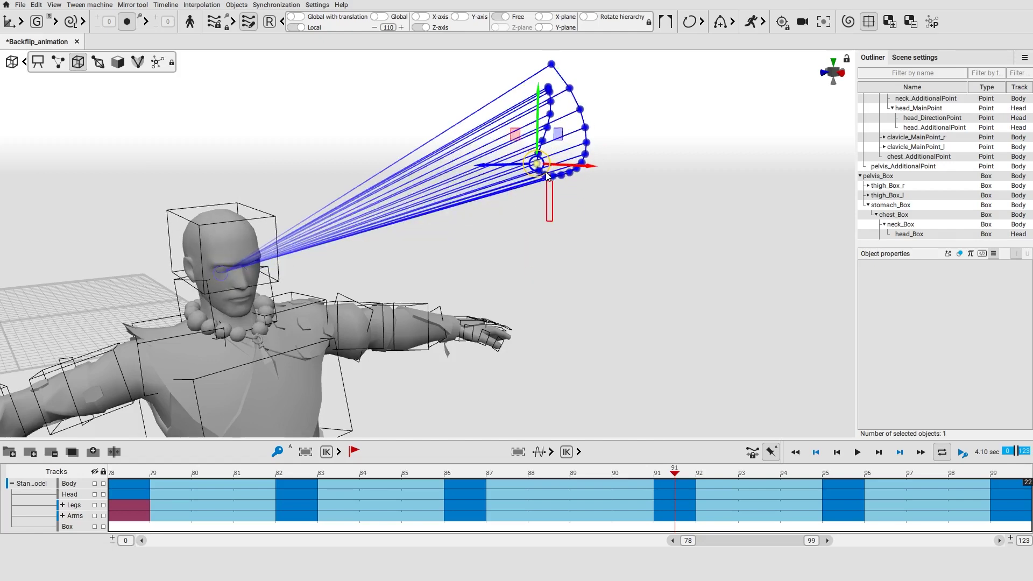
pyautogui.click(553, 216)
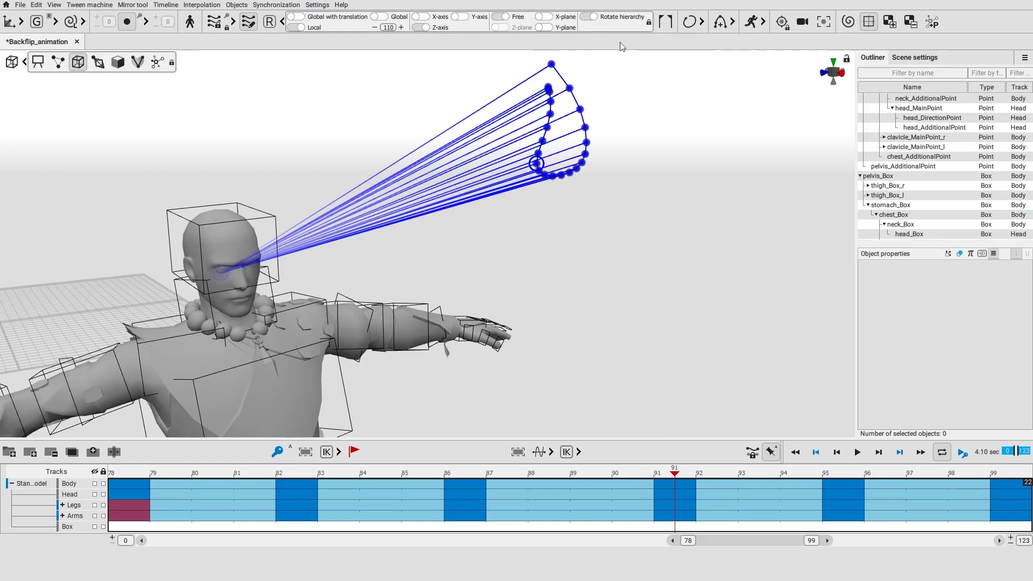
# Switch to point controllers, select the head's main point and reshape its rotation trajectory by moving its points at frames 91 and 86
pyautogui.click(58, 62)
pyautogui.click(220, 273)
pyautogui.moveTo(535, 165); pyautogui.dragTo(510, 173)
pyautogui.click(464, 473)
pyautogui.moveTo(571, 162); pyautogui.dragTo(571, 221)
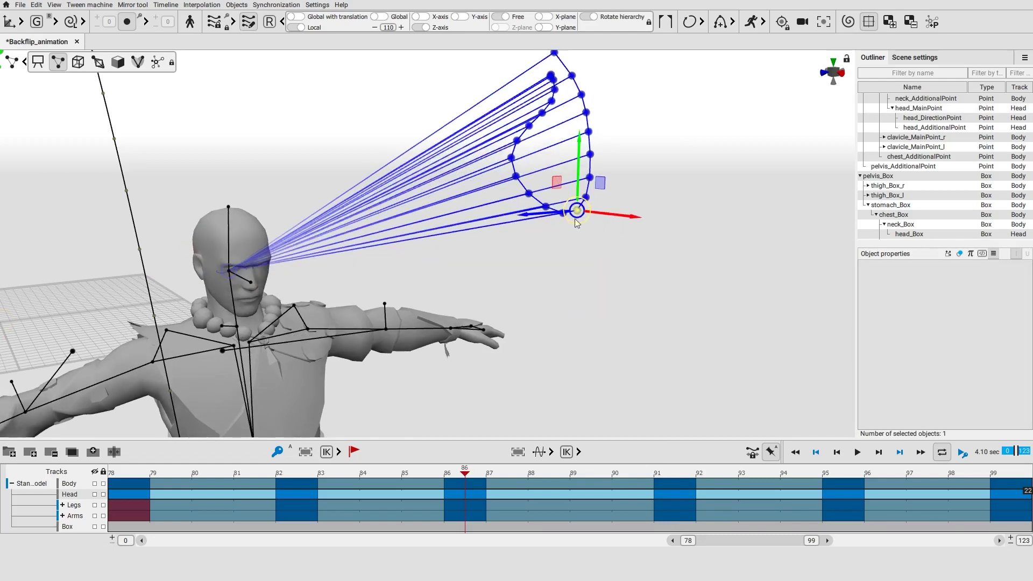
# Select the neck's main point, switch its rotation trajectory to the X-axis with editing off, and re-enable trajectory editing
pyautogui.click(235, 326)
pyautogui.click(215, 21)
pyautogui.click(460, 17)
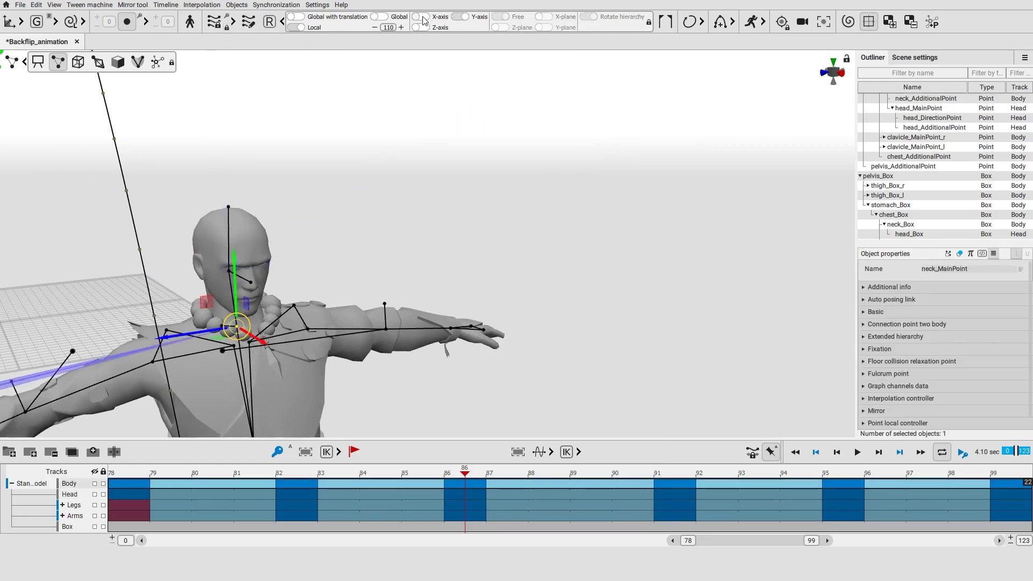
pyautogui.click(422, 17)
pyautogui.click(247, 21)
# Select the neck's X-axis rotation trajectory point at frame 86 and move it downward
pyautogui.keyDown('alt'); pyautogui.moveTo(121, 355); pyautogui.dragTo(455, 362); pyautogui.keyUp('alt')
pyautogui.click(184, 276)
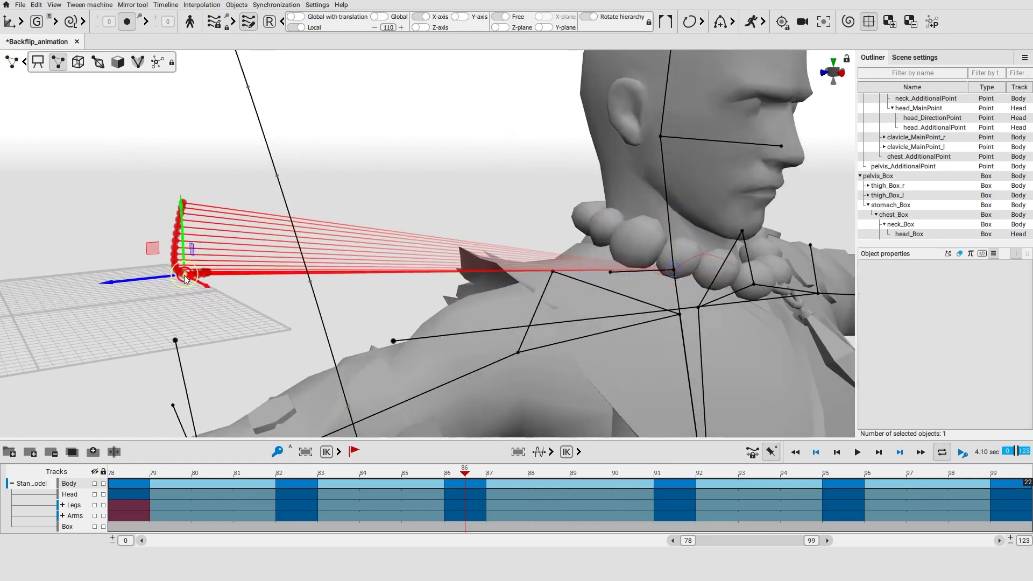
pyautogui.scroll(-2, 223, 330)
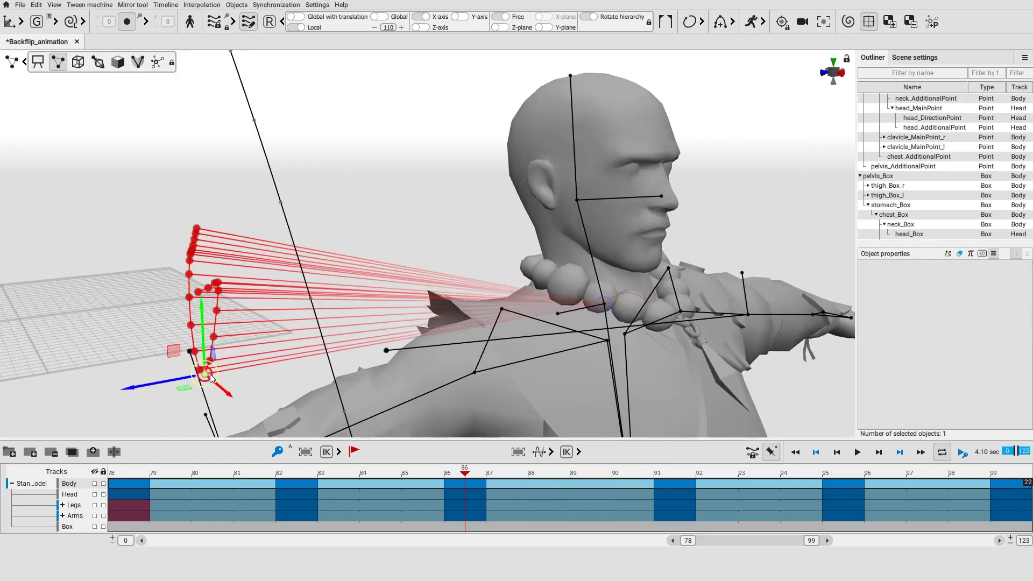